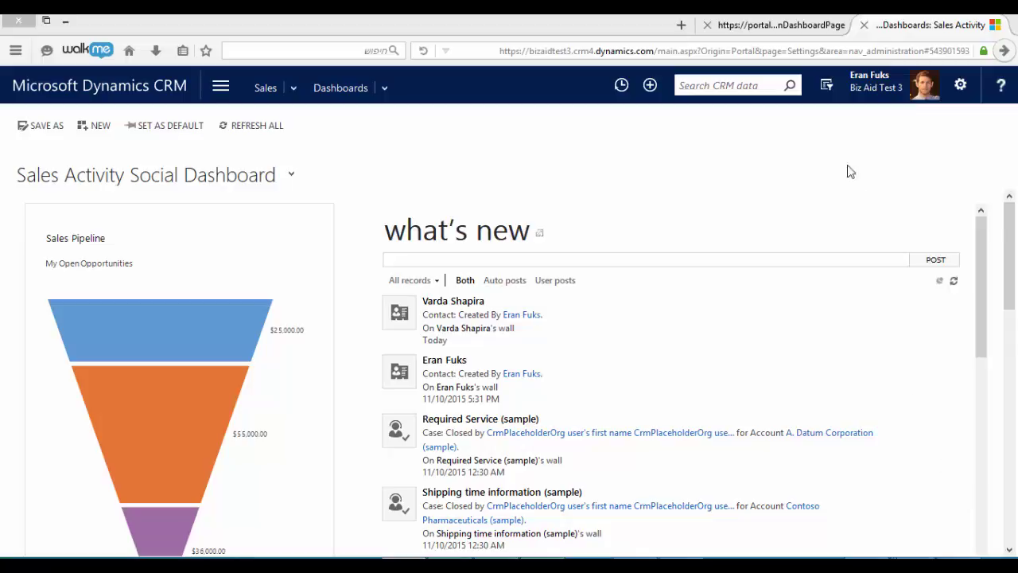
Step: Open the mailbox linked in the Administration section of the signed-in user's record, reached through a dashboard post
{"action": "left_click", "coordinate": [800, 24]}
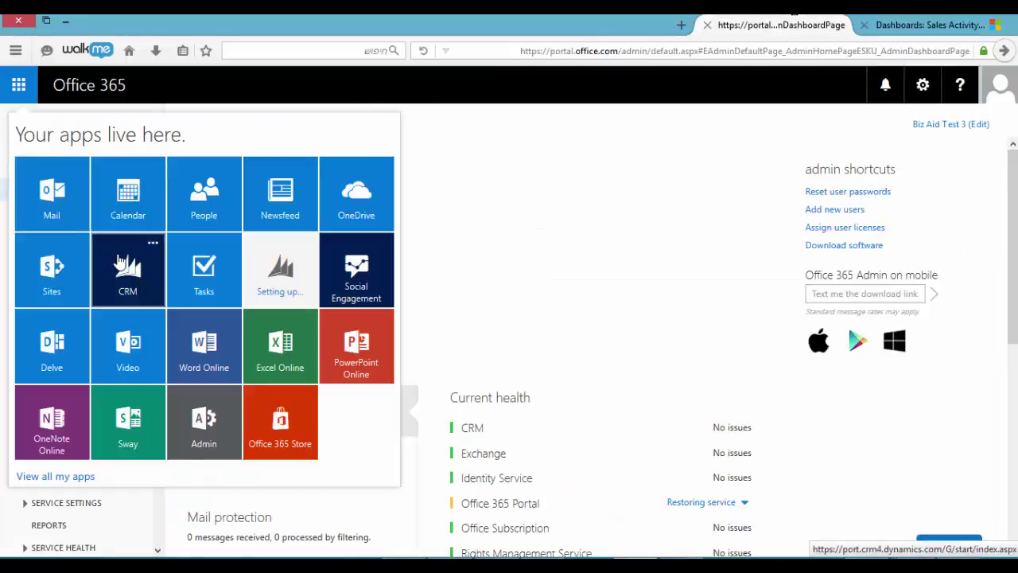
{"action": "left_click", "coordinate": [892, 26]}
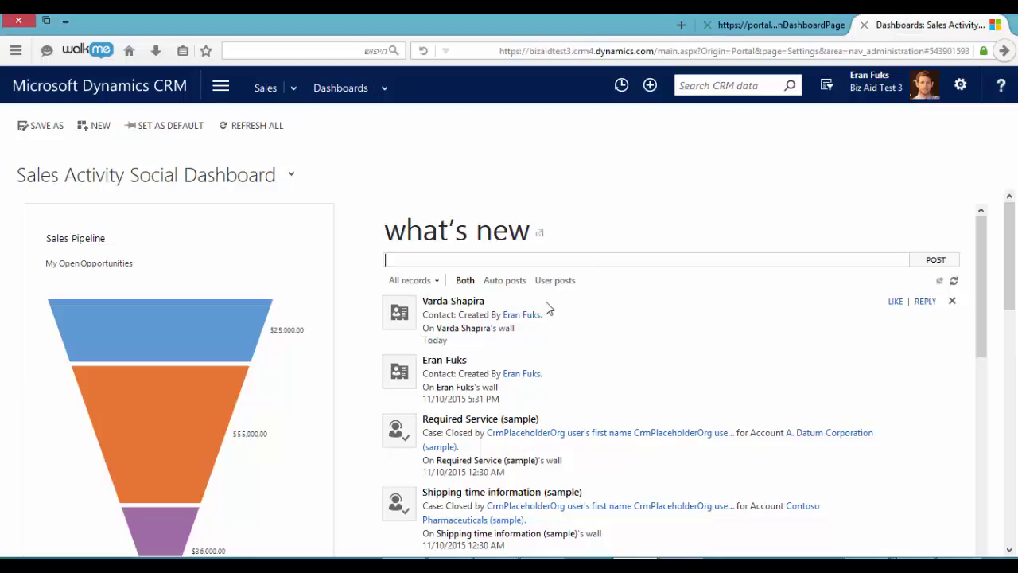
{"action": "left_click", "coordinate": [522, 315]}
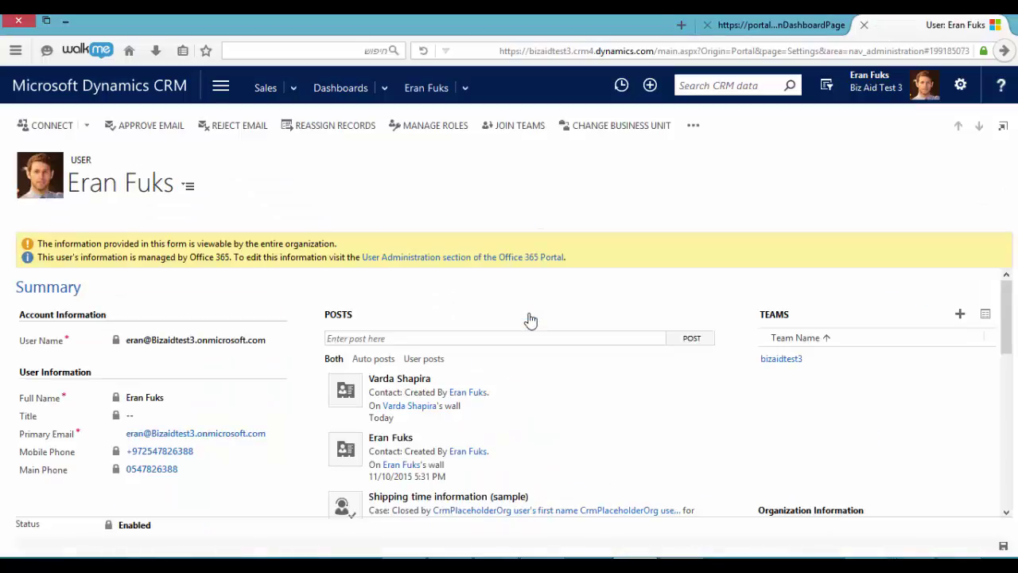
{"action": "left_click_drag", "start_coordinate": [1005, 313], "coordinate": [989, 480]}
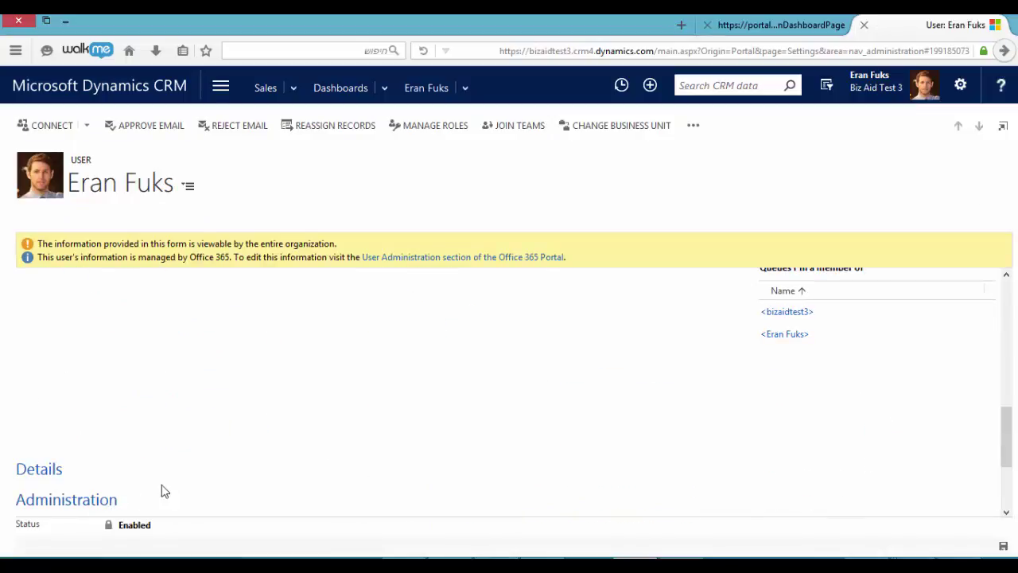
{"action": "scroll", "coordinate": [162, 489], "scroll_direction": "down", "scroll_amount": 3}
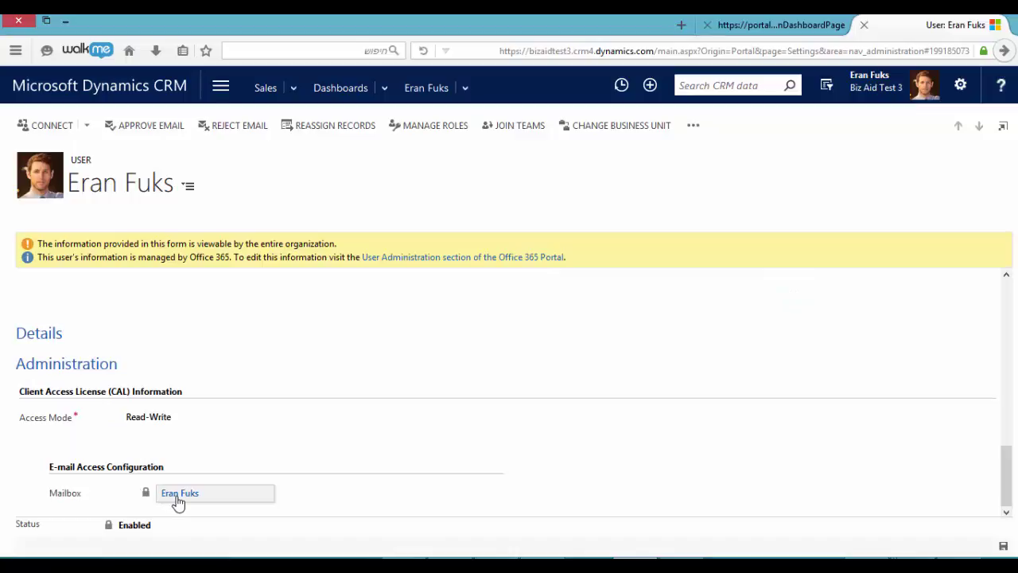
{"action": "left_click", "coordinate": [177, 495]}
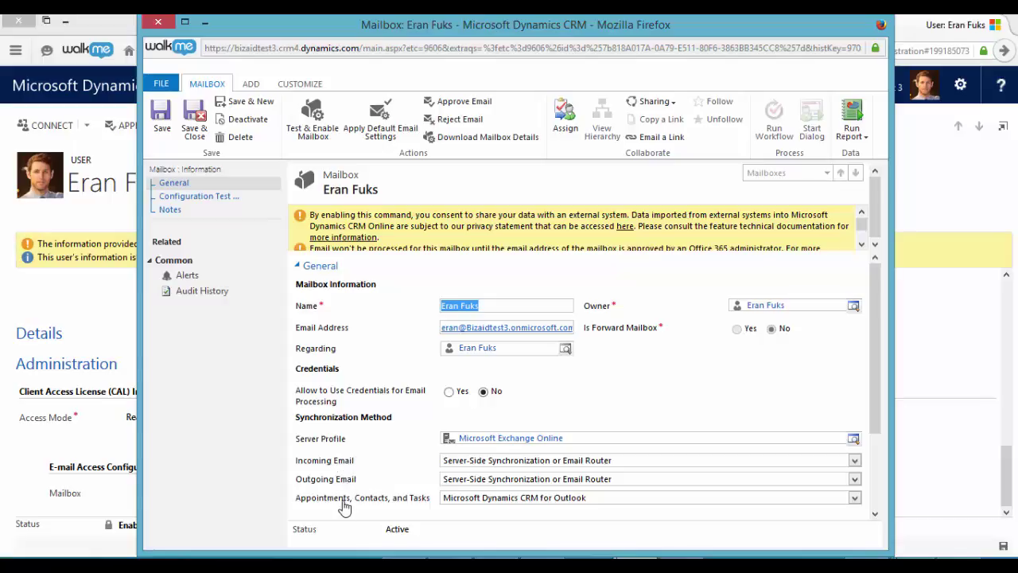
Step: Set the mailbox's Appointments, Contacts, and Tasks method to Server-Side Synchronization and approve its primary email address
{"action": "left_click", "coordinate": [458, 499]}
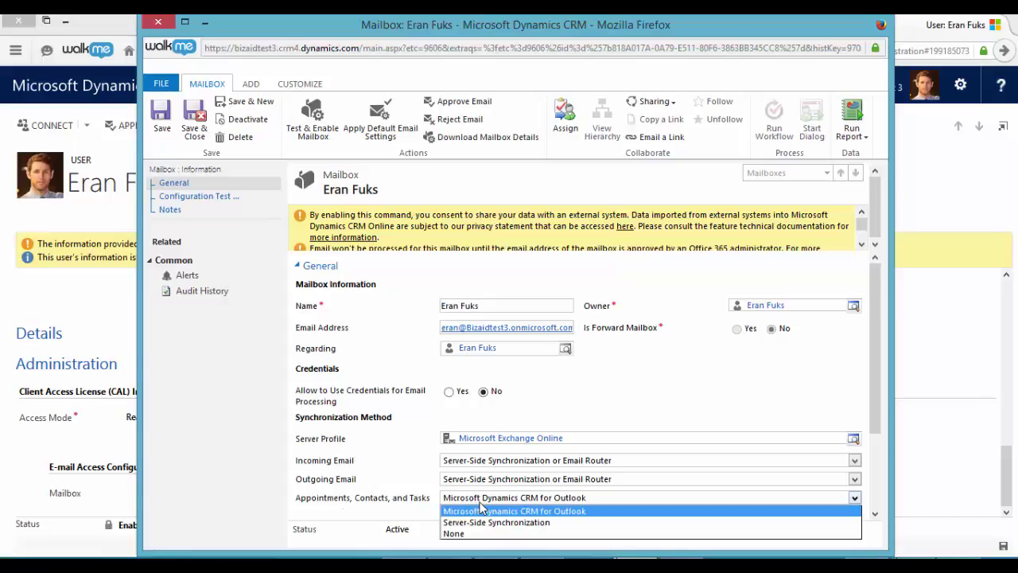
{"action": "left_click", "coordinate": [488, 522]}
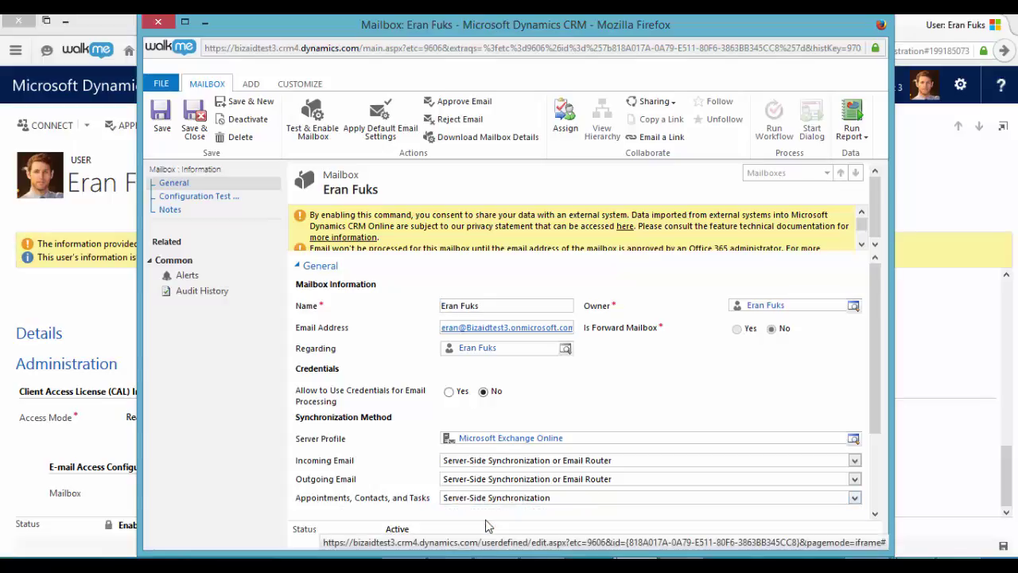
{"action": "left_click", "coordinate": [464, 101]}
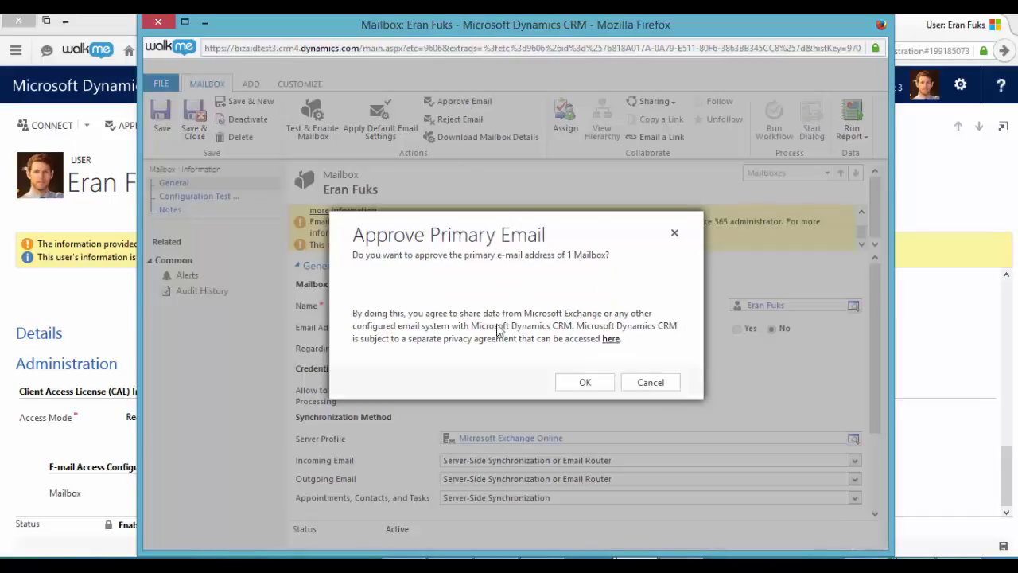
{"action": "left_click", "coordinate": [585, 384]}
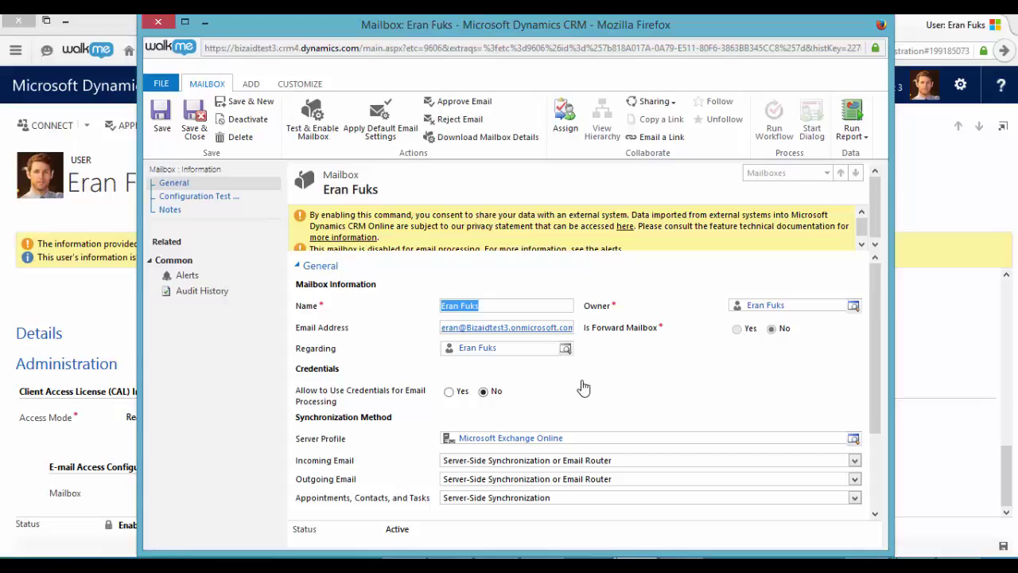
Step: Test and enable the mailbox, and review its alerts and Configuration Test Results
{"action": "left_click", "coordinate": [315, 111]}
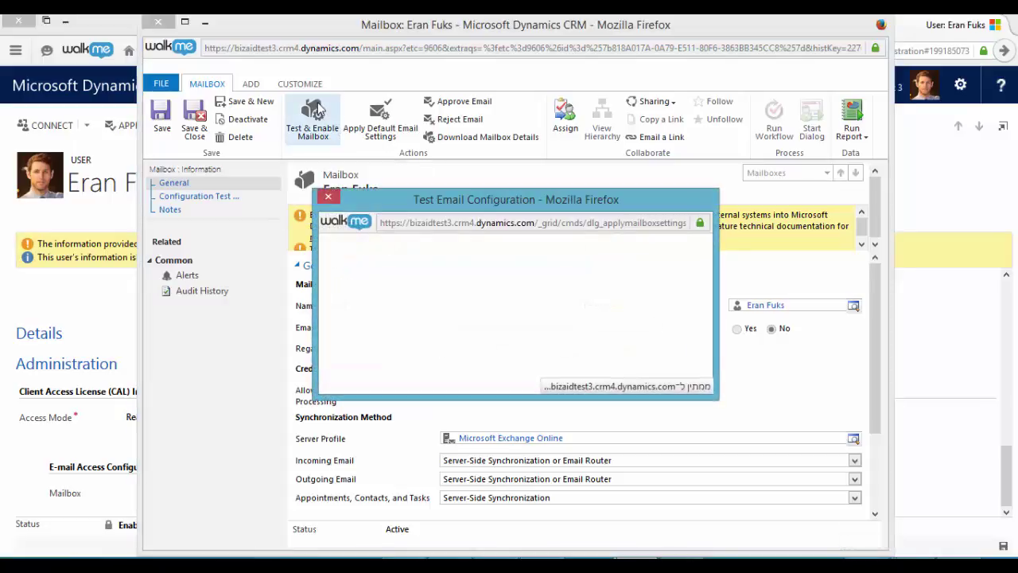
{"action": "left_click", "coordinate": [595, 380]}
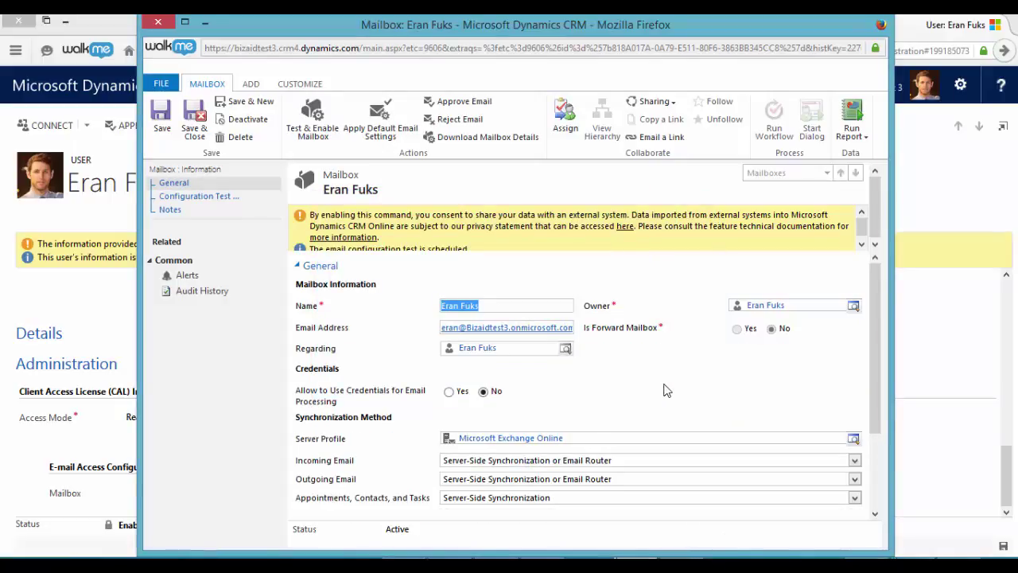
{"action": "left_click_drag", "start_coordinate": [878, 353], "coordinate": [882, 444]}
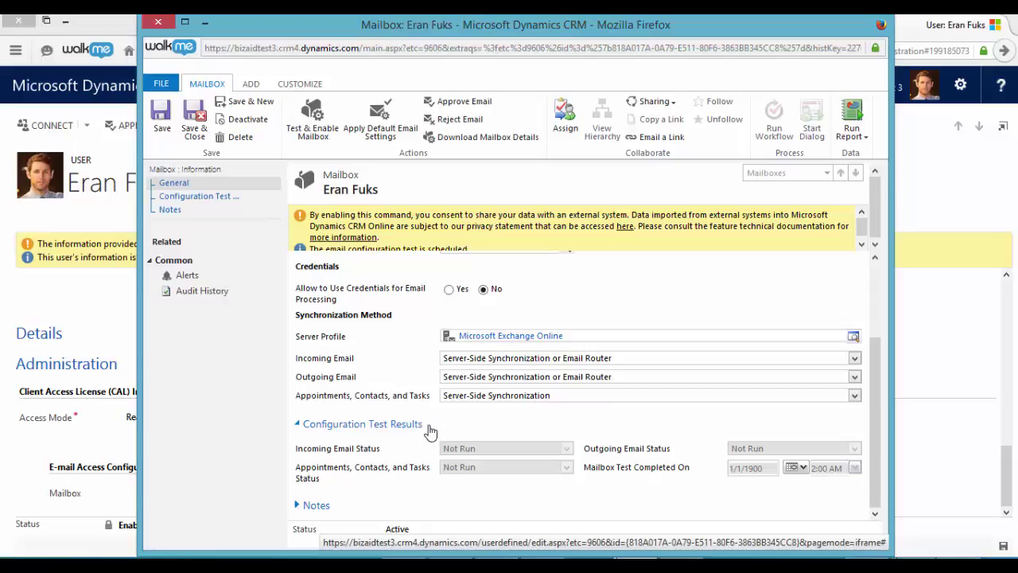
{"action": "left_click", "coordinate": [194, 279]}
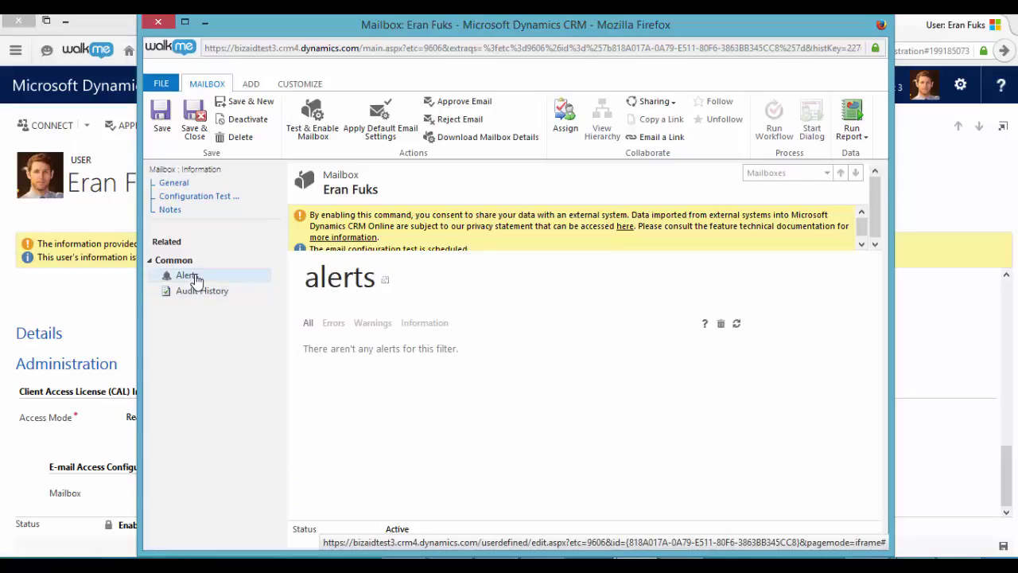
{"action": "left_click", "coordinate": [191, 187]}
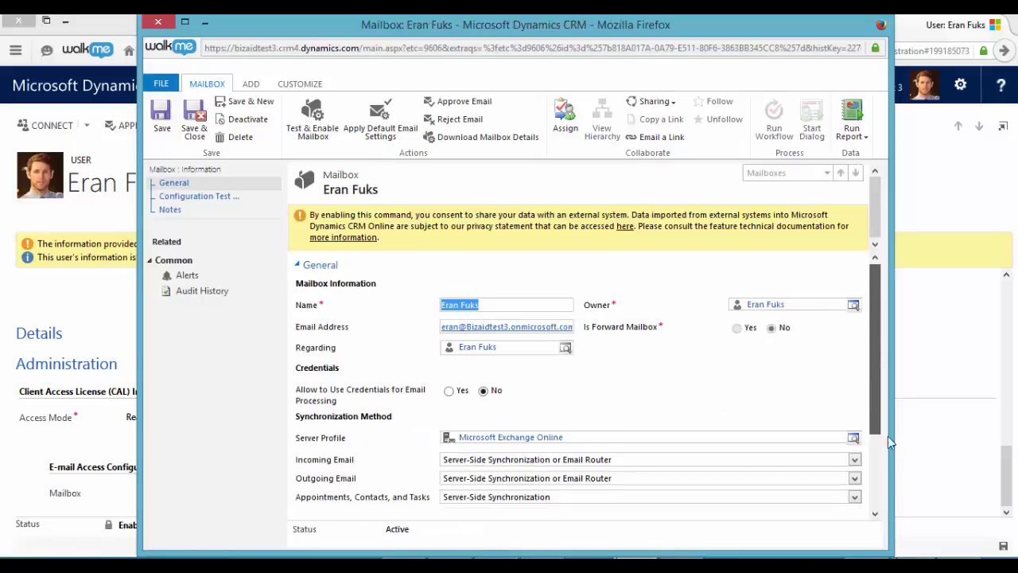
{"action": "scroll", "coordinate": [892, 461], "scroll_direction": "down", "scroll_amount": 2}
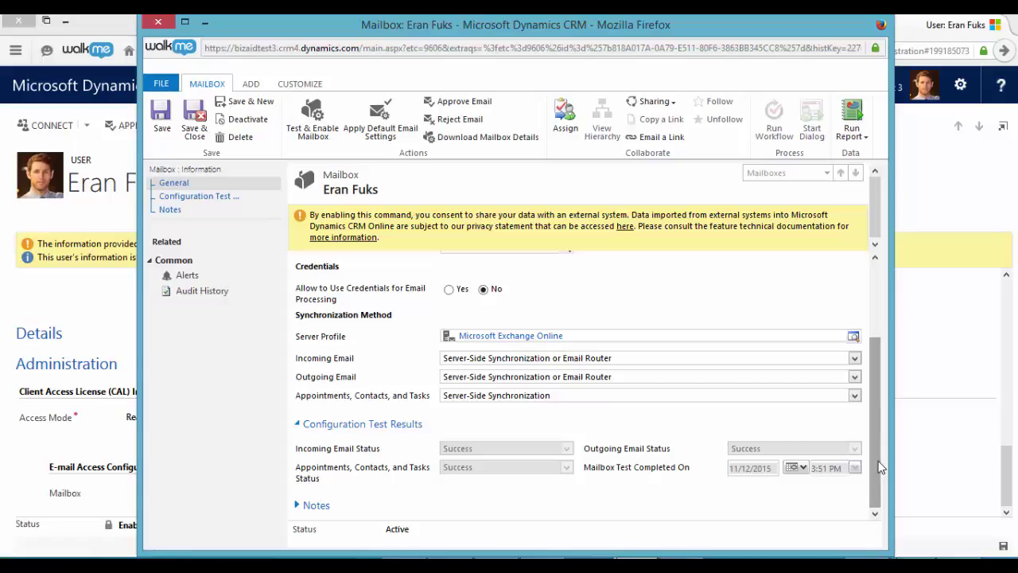
{"action": "left_click", "coordinate": [205, 23]}
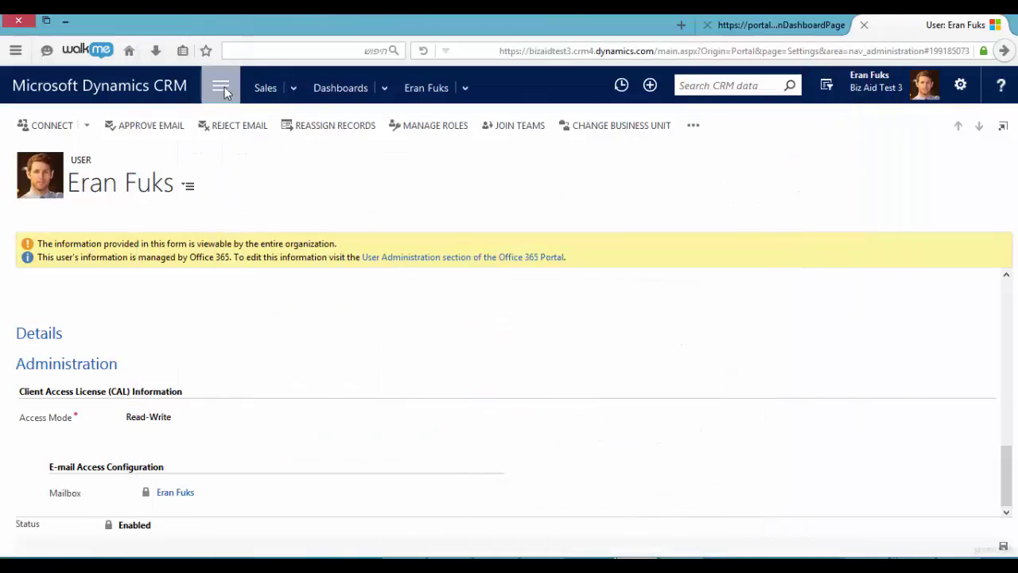
Step: Search the Sales contacts for "VAR" and open the matching contact record
{"action": "left_click", "coordinate": [223, 87]}
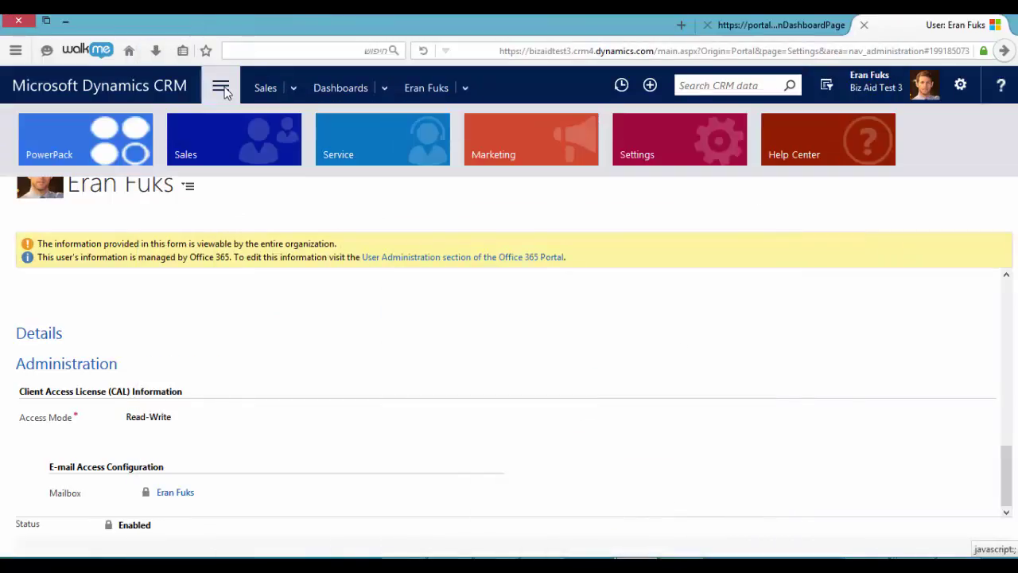
{"action": "left_click", "coordinate": [229, 140]}
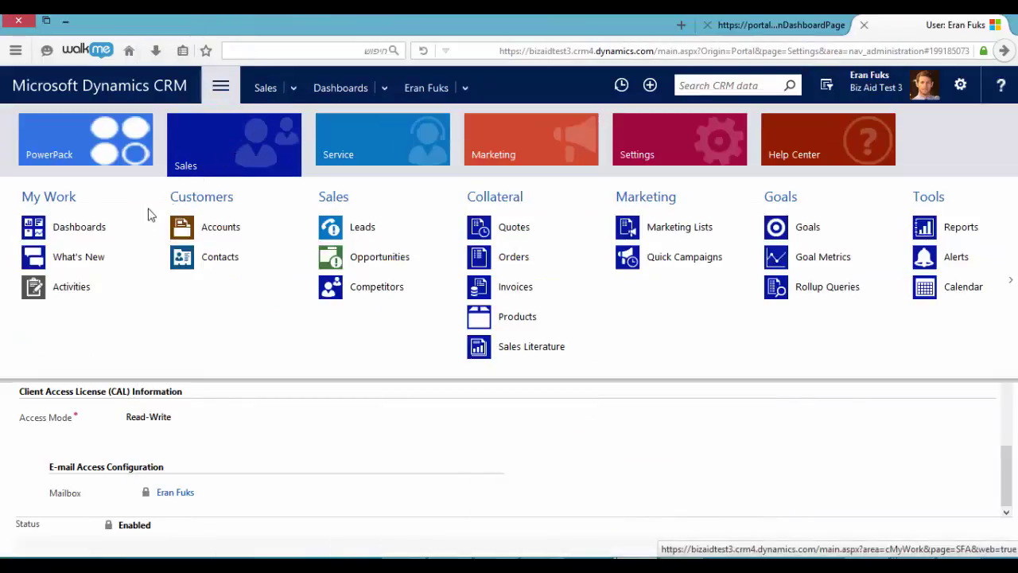
{"action": "left_click", "coordinate": [239, 269]}
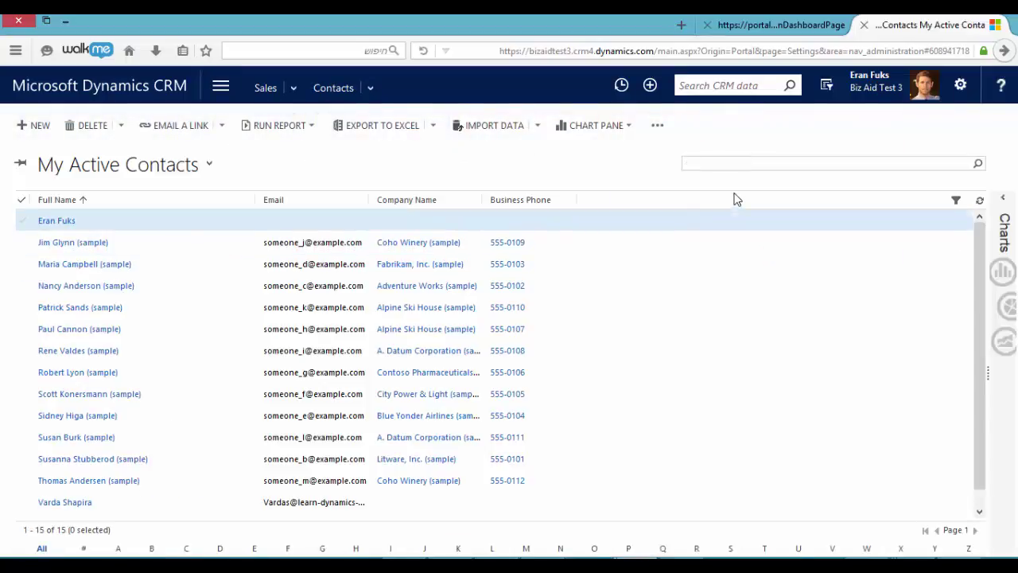
{"action": "type", "text": "VAR"}
{"action": "key", "text": "Return"}
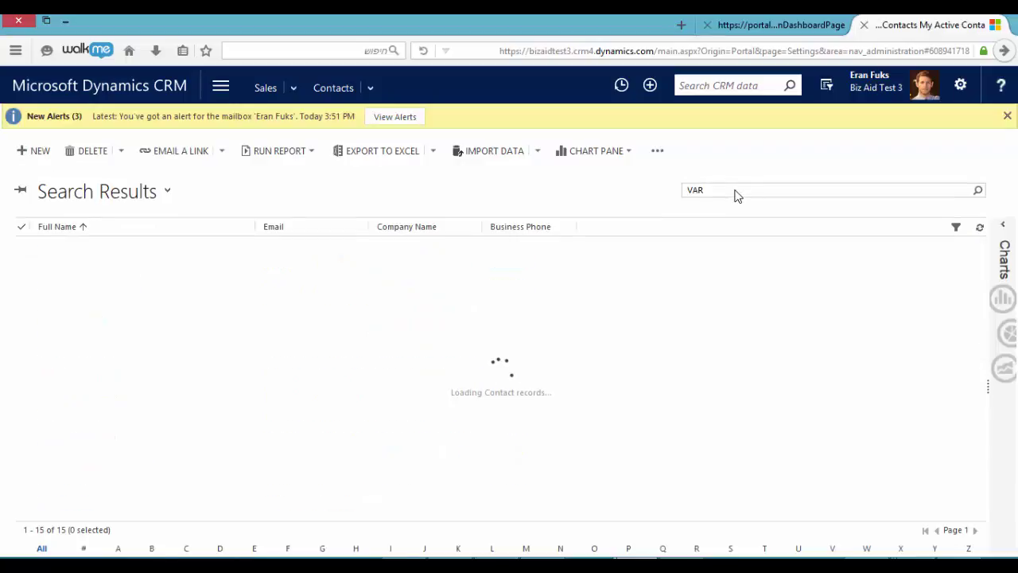
{"action": "double_click", "coordinate": [217, 254]}
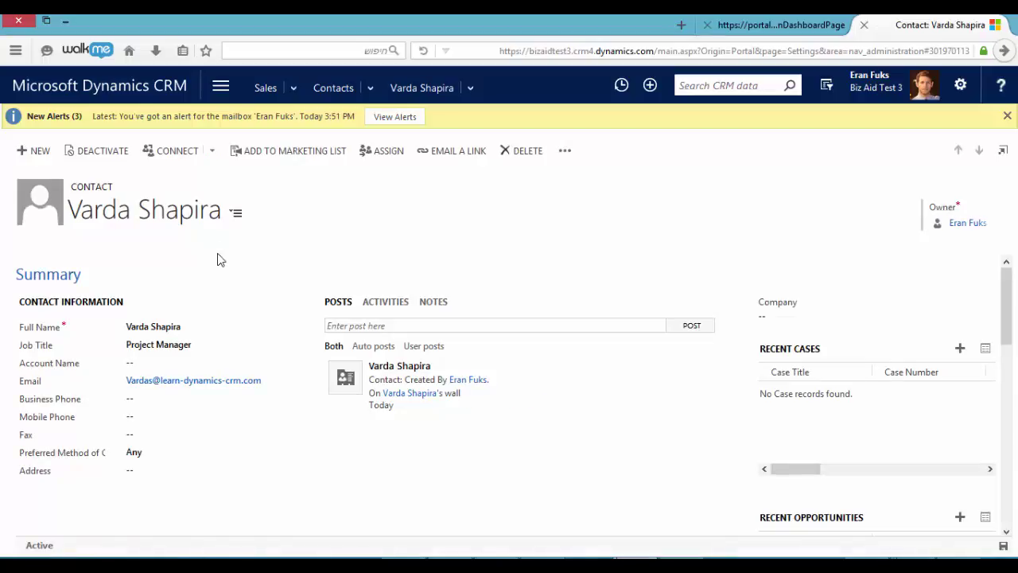
Step: Send an email activity from the contact's record, with "Hi" and the contact's first name as the subject
{"action": "left_click", "coordinate": [397, 304]}
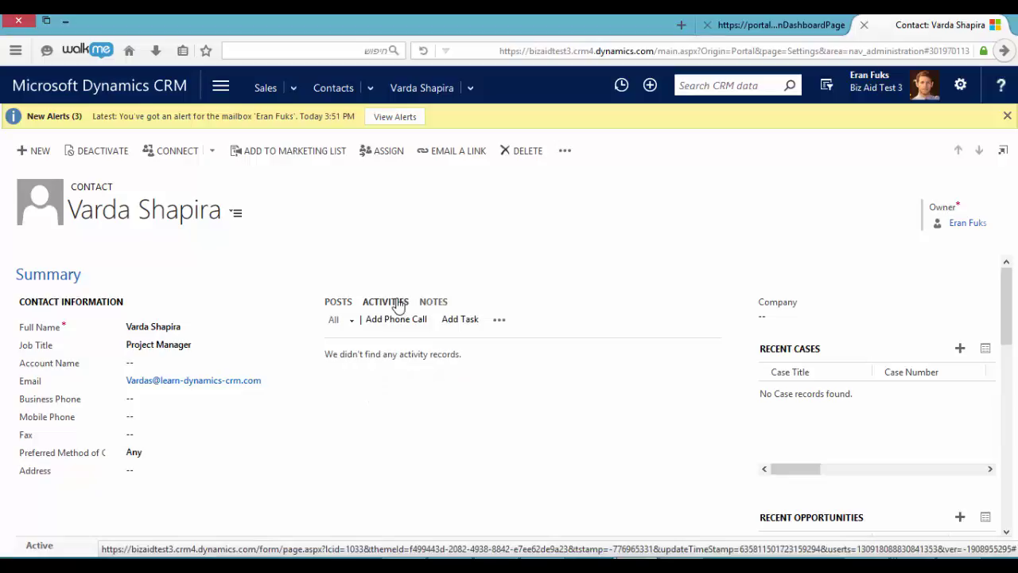
{"action": "left_click", "coordinate": [502, 320]}
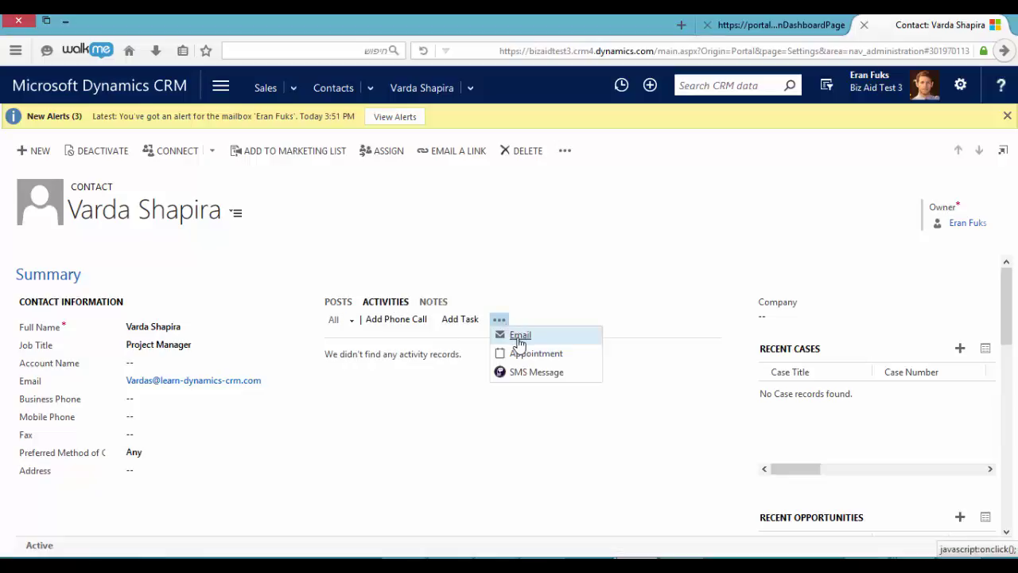
{"action": "left_click", "coordinate": [517, 339]}
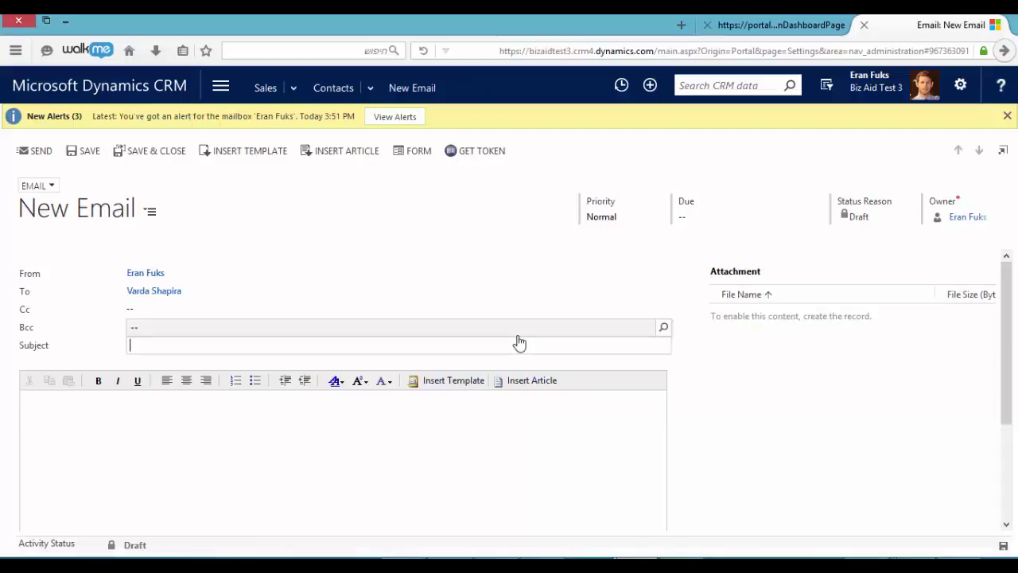
{"action": "type", "text": "hi"}
{"action": "key", "text": "BackSpace"}
{"action": "type", "text": "Hi Varda"}
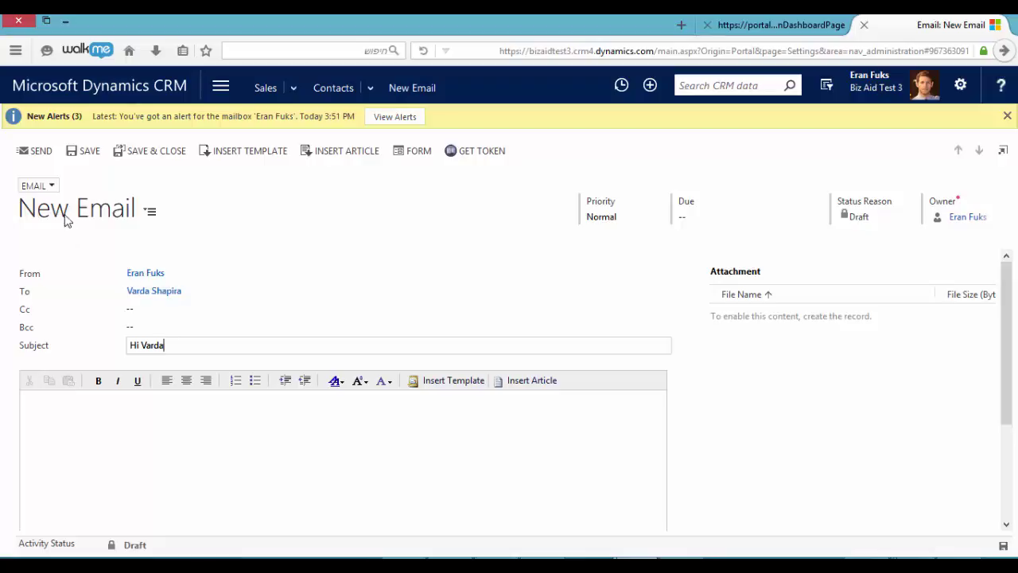
{"action": "left_click", "coordinate": [41, 151]}
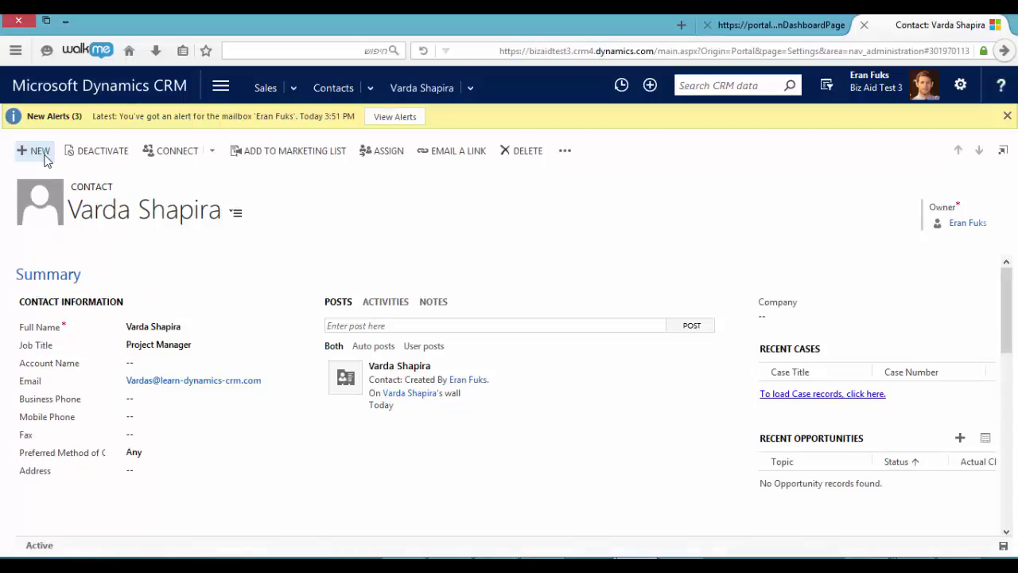
Step: Check the contact's refreshed activities for the sent email and its reply, and compare them with the Outlook inbox
{"action": "left_click", "coordinate": [381, 303]}
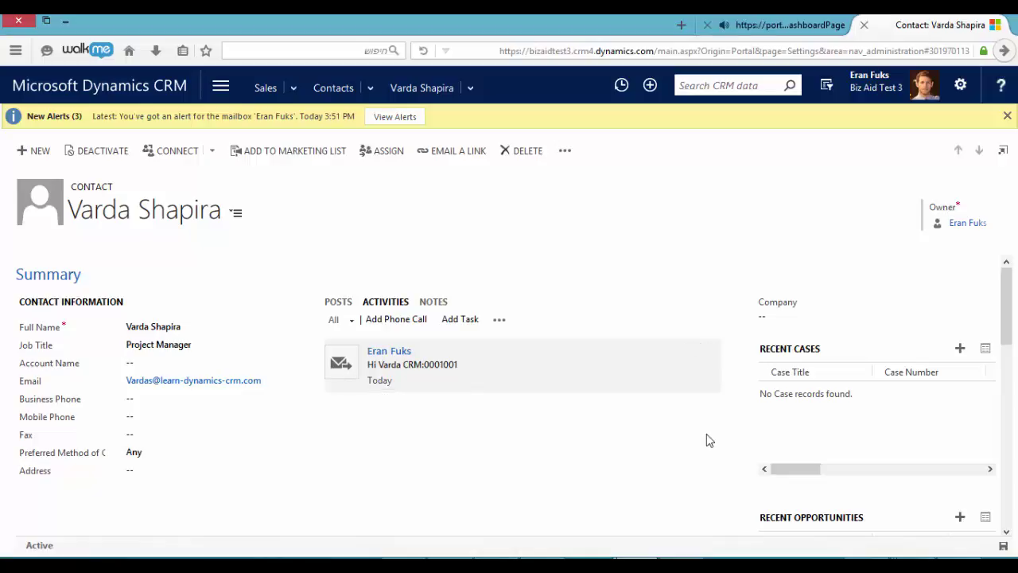
{"action": "left_click", "coordinate": [426, 50]}
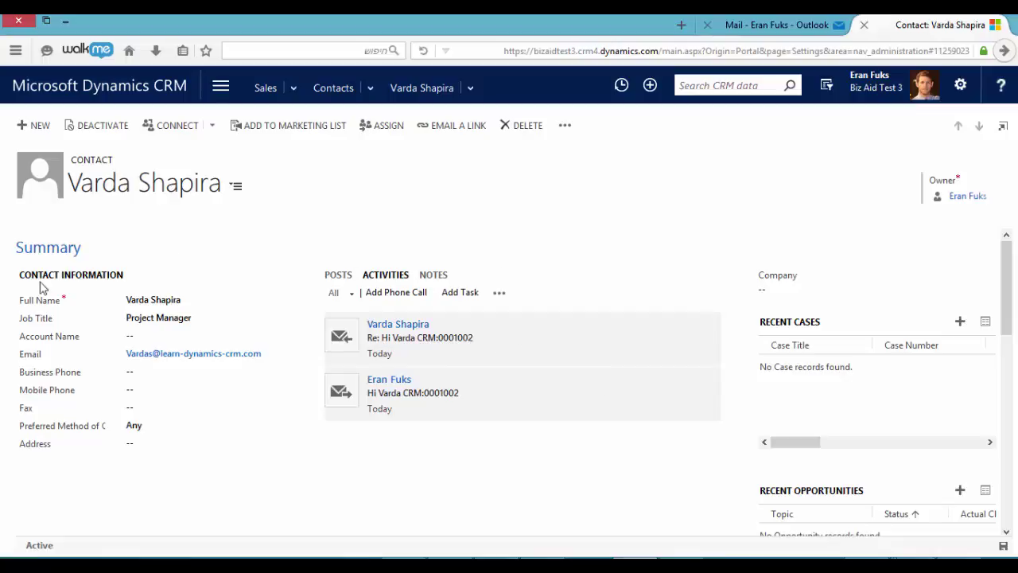
{"action": "left_click", "coordinate": [774, 27]}
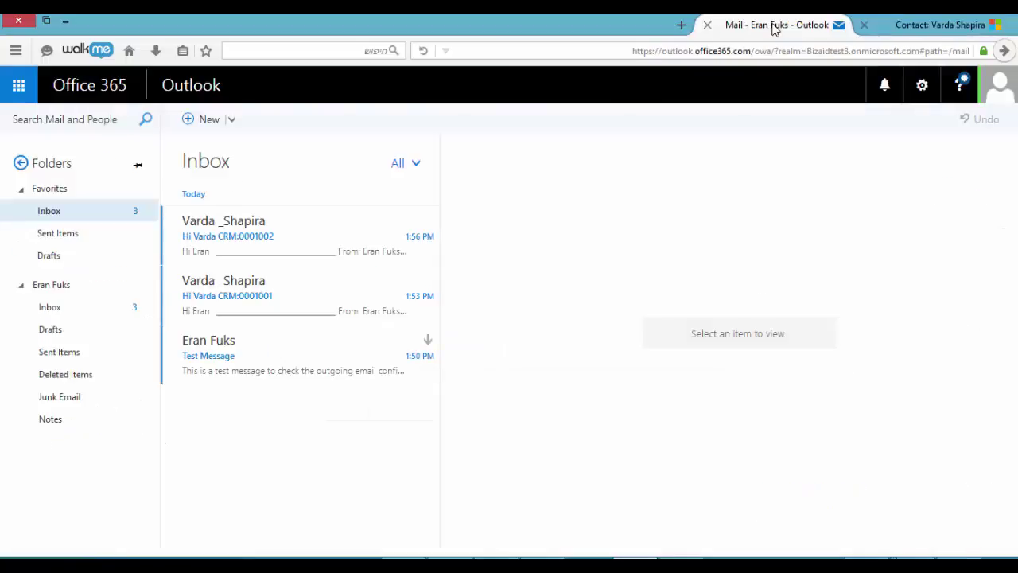
Step: View the synchronized record of the same contact in Outlook People
{"action": "left_click", "coordinate": [21, 91]}
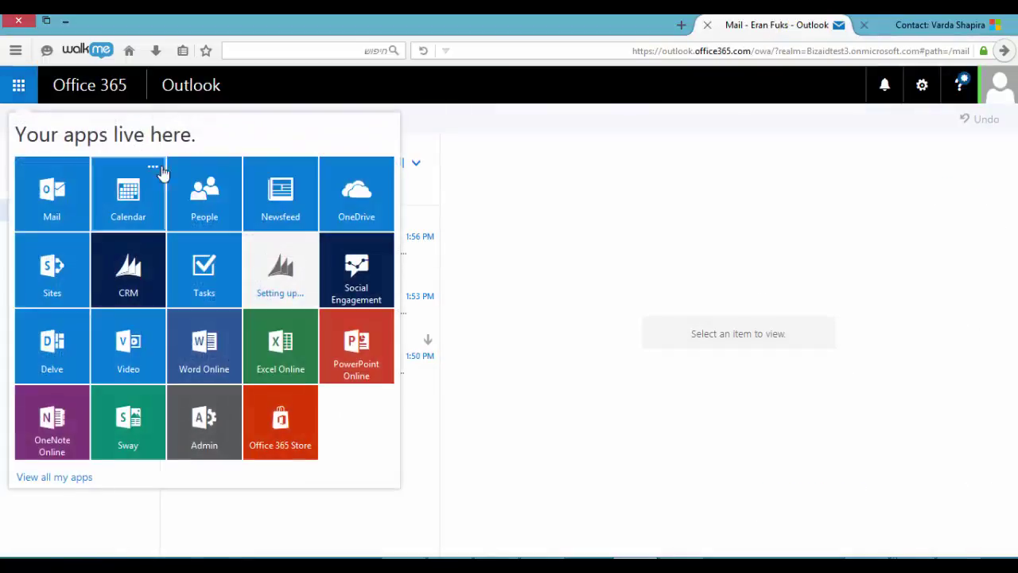
{"action": "left_click", "coordinate": [198, 191]}
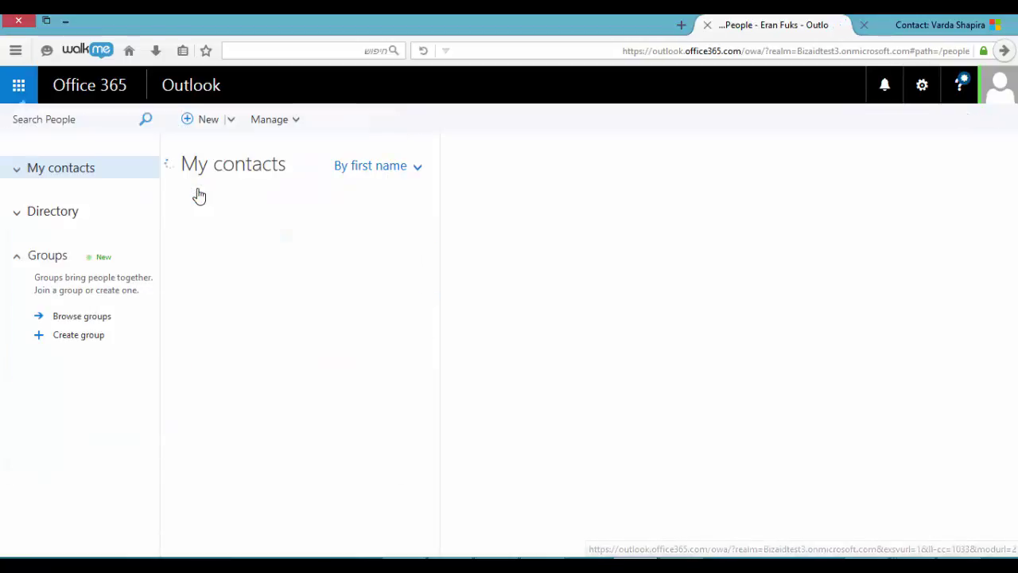
{"action": "left_click_drag", "start_coordinate": [434, 226], "coordinate": [445, 452]}
{"action": "left_click", "coordinate": [337, 491]}
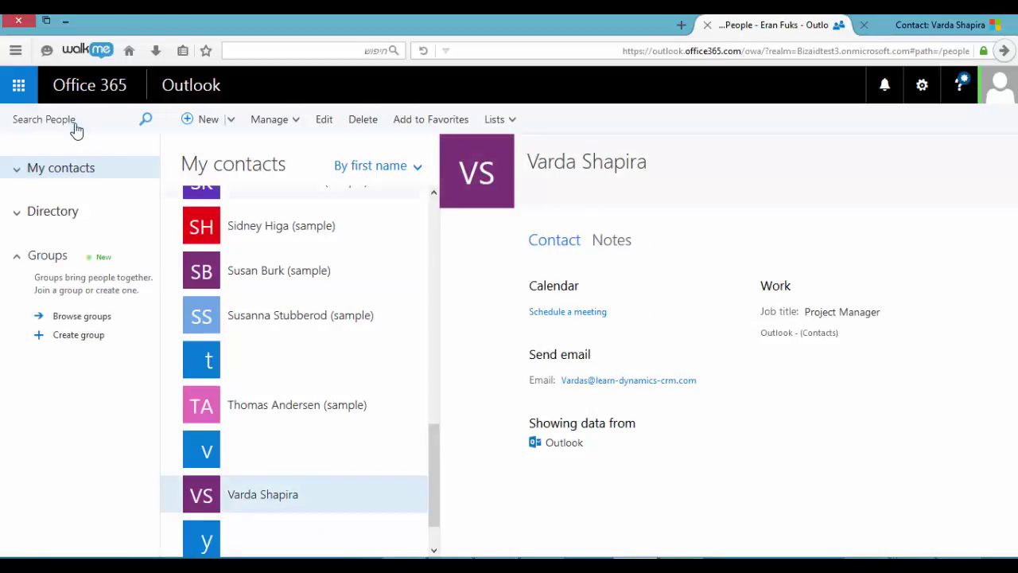
Step: Review the synchronized items in Outlook Tasks and return to the contact's CRM record
{"action": "left_click", "coordinate": [21, 87]}
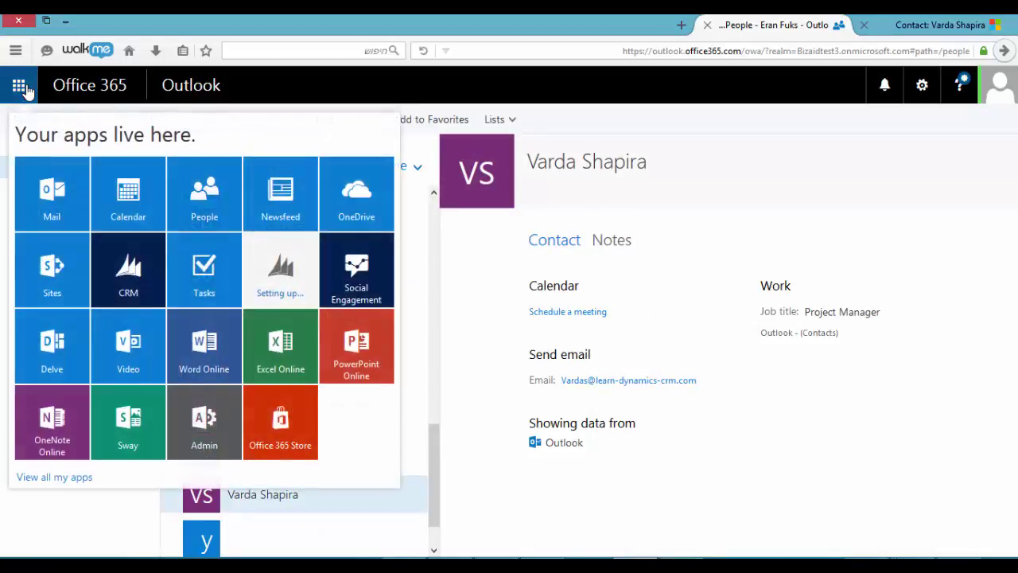
{"action": "left_click", "coordinate": [200, 262]}
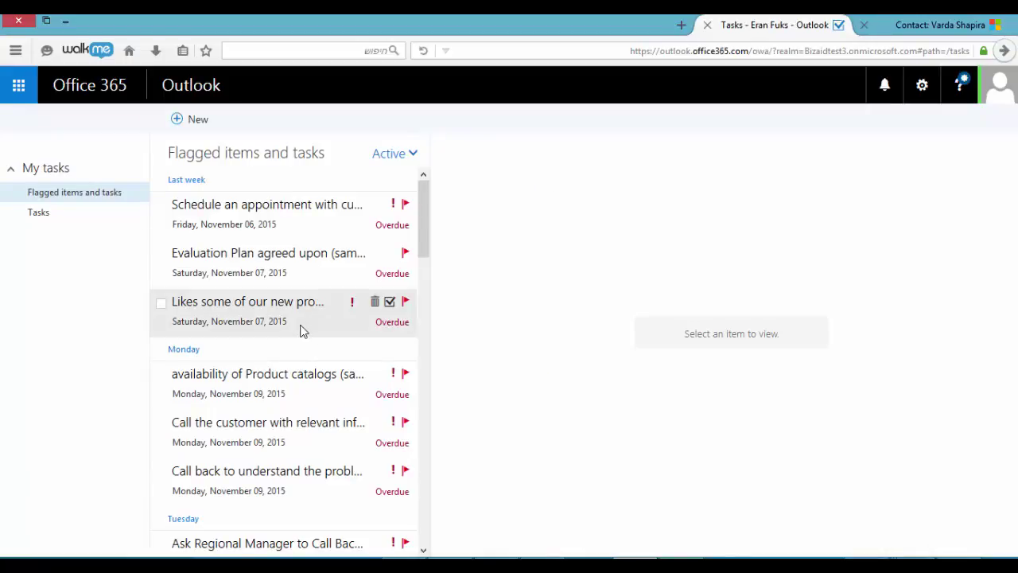
{"action": "left_click", "coordinate": [905, 30]}
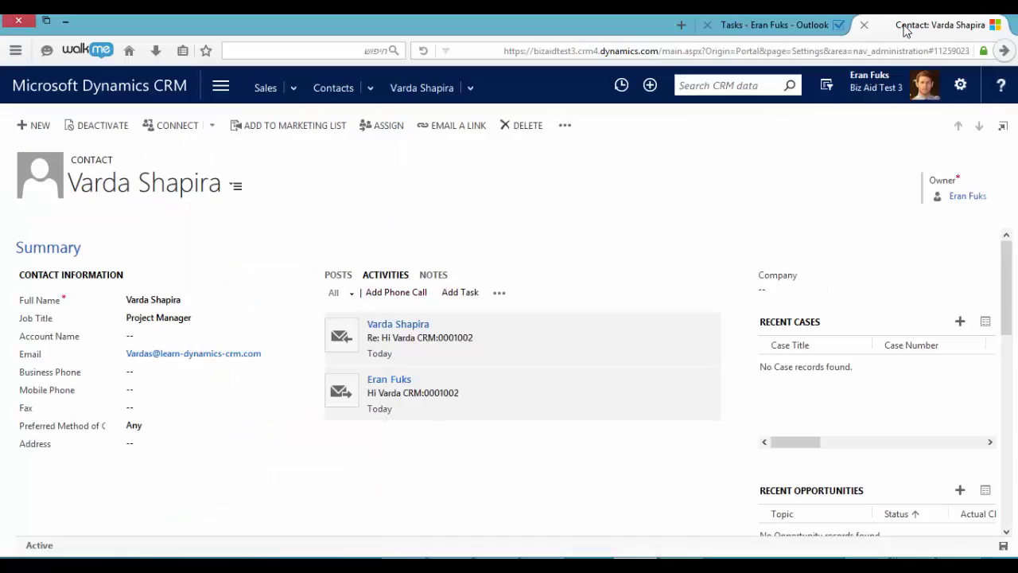